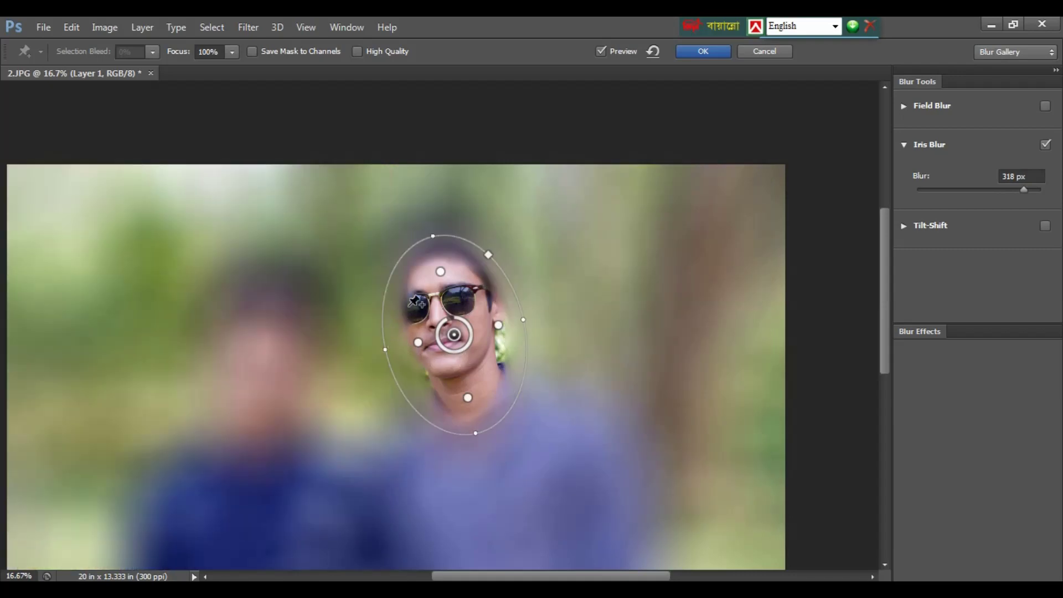
Step: Widen the Iris Blur ellipse sideways so the sunglasses man's face stays sharp
drag(385, 350, 315, 366)
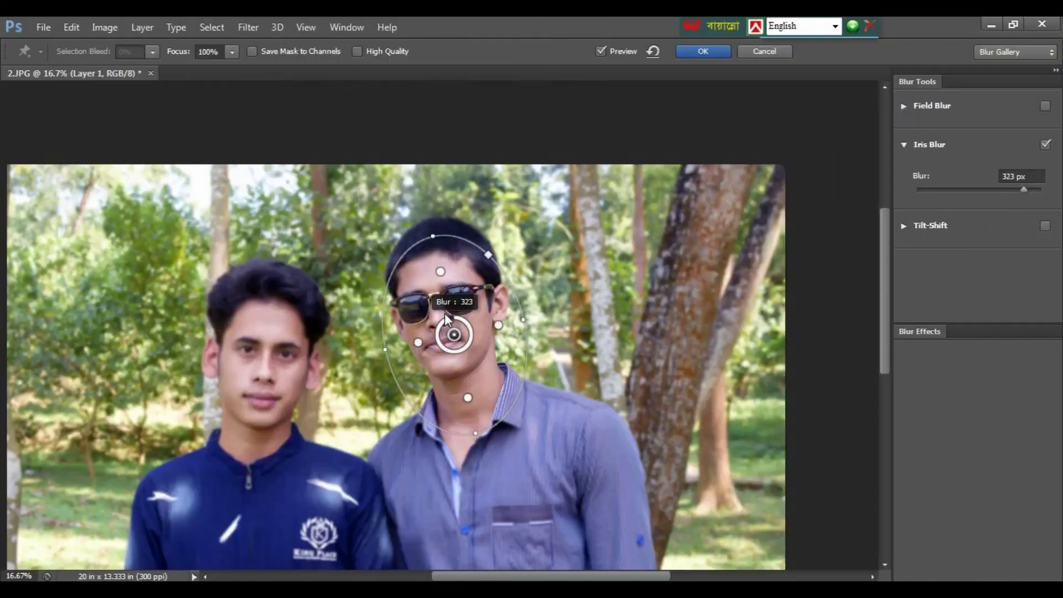
Step: Lower the iris blur strength slightly with the Blur slider
drag(444, 313, 449, 304)
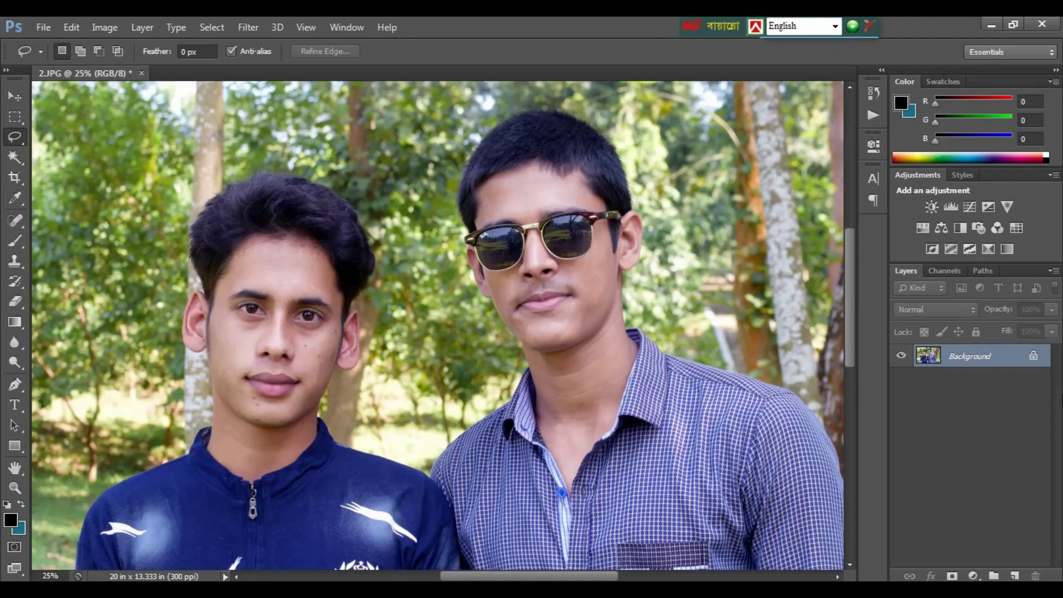
Step: Duplicate the Background layer into a new Layer 1 with Ctrl+J
key(ctrl+j)
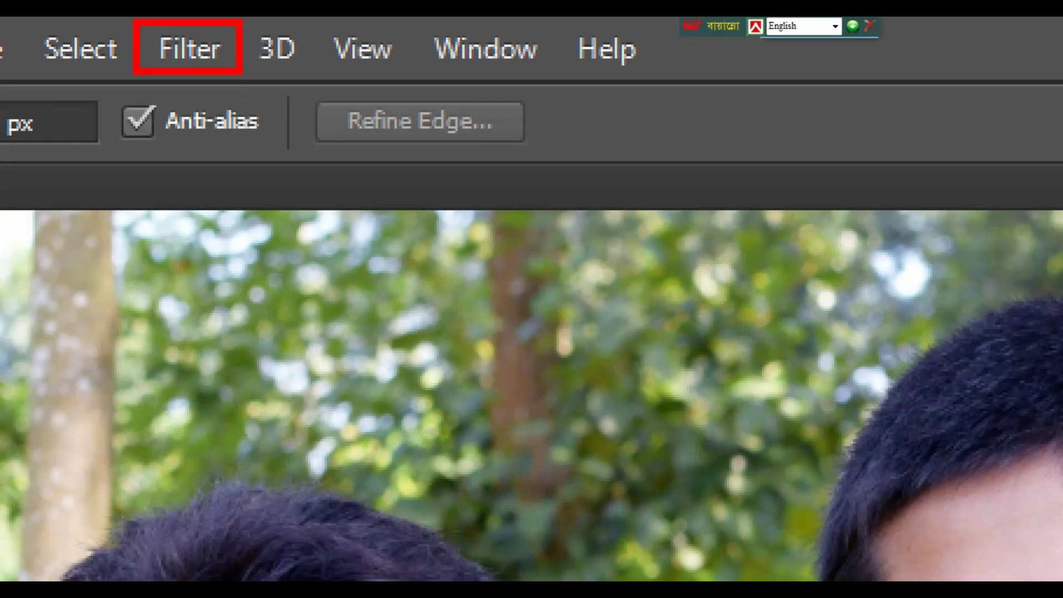
click(248, 29)
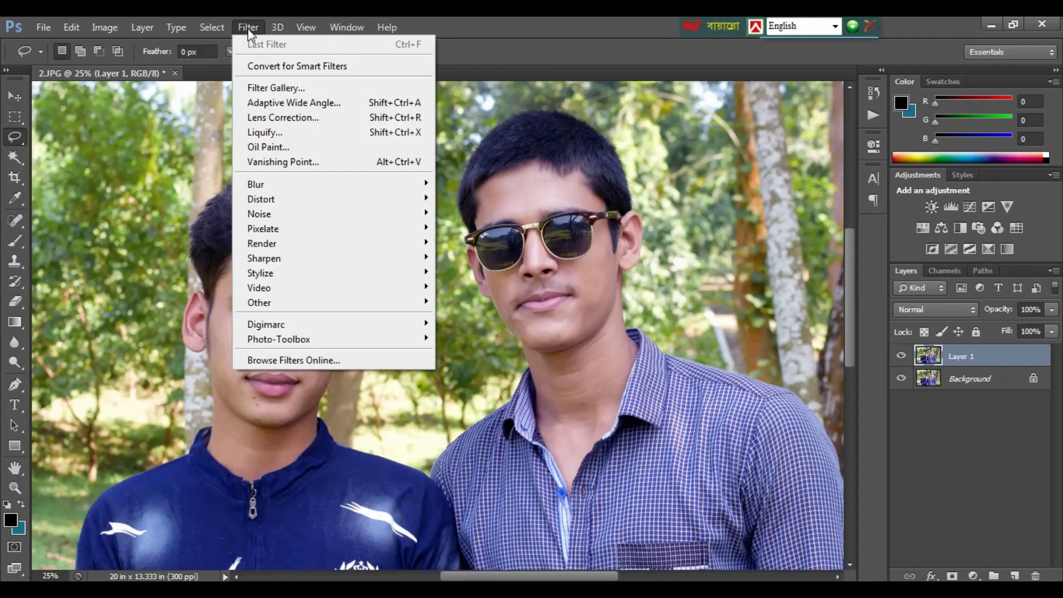
mouse_move(332, 184)
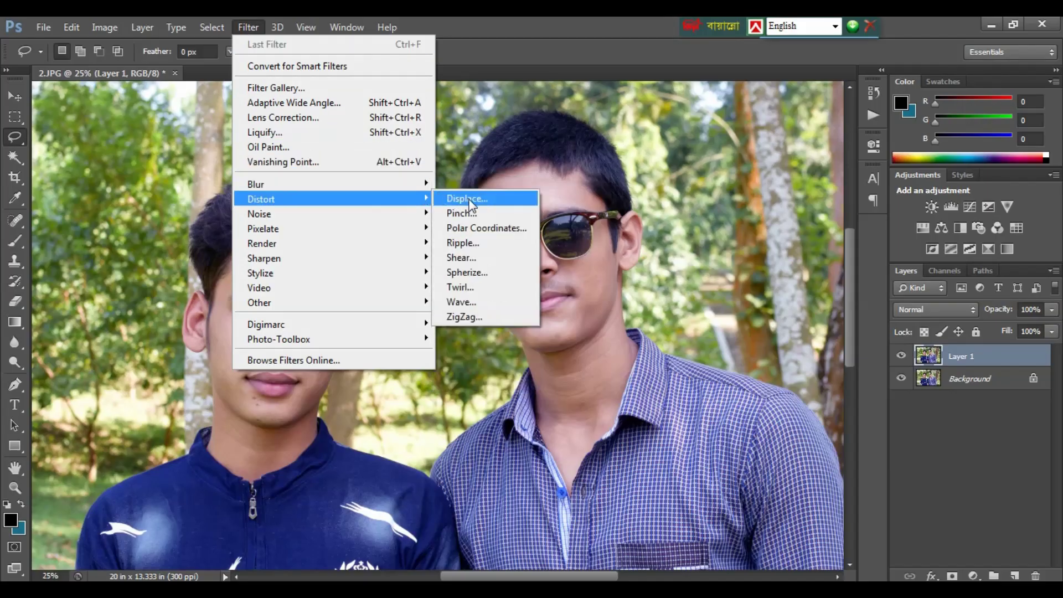
mouse_move(261, 199)
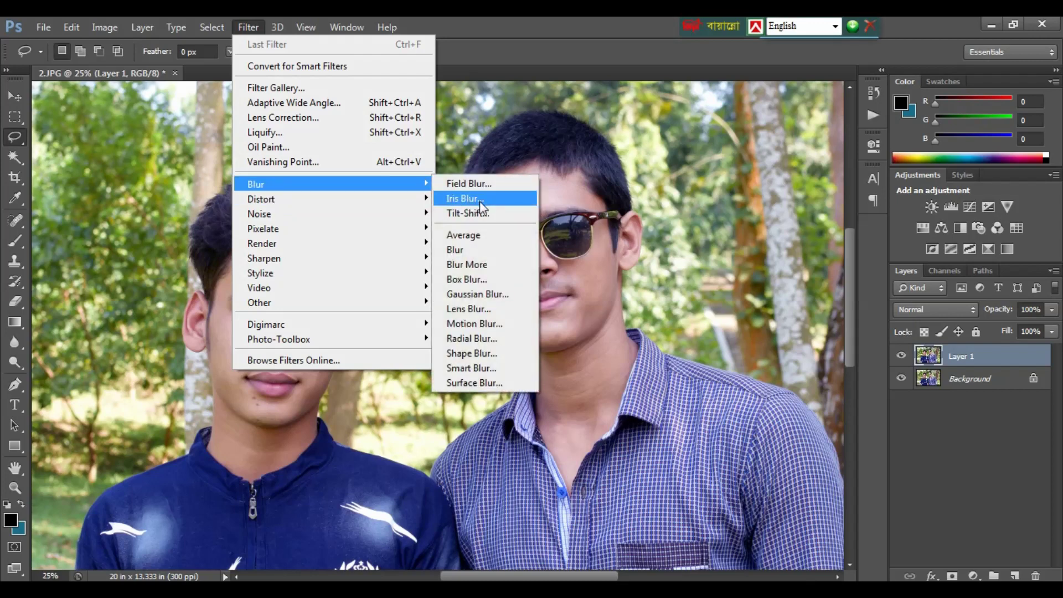
Step: Apply Filter > Blur > Iris Blur to Layer 1, opening the Blur Gallery at 15 px
click(480, 203)
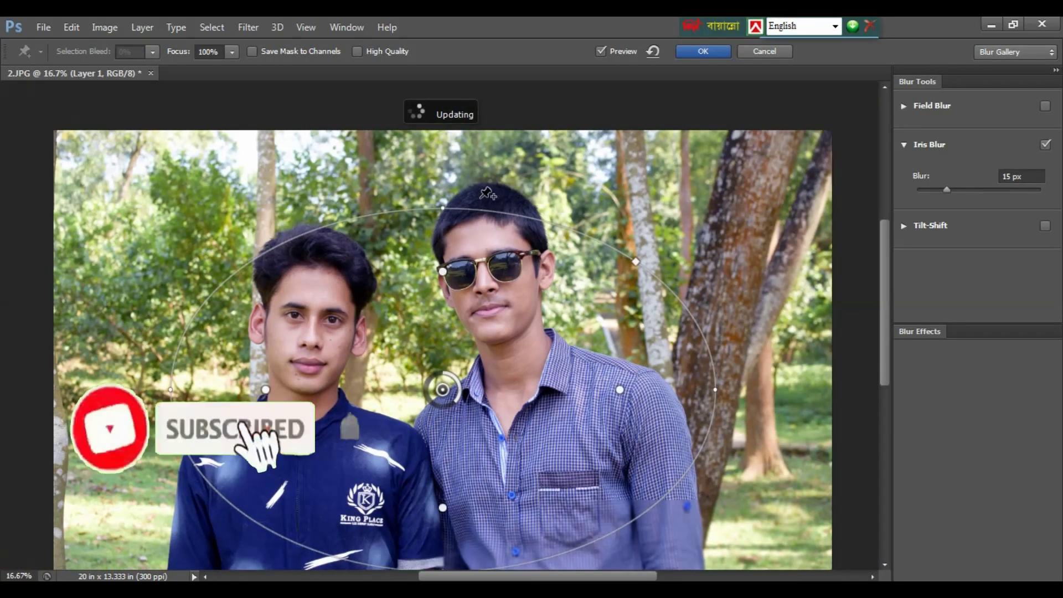
Step: Fit the photo in view and pull the iris ellipse's side and top inward onto the left man's face
key(ctrl+minus)
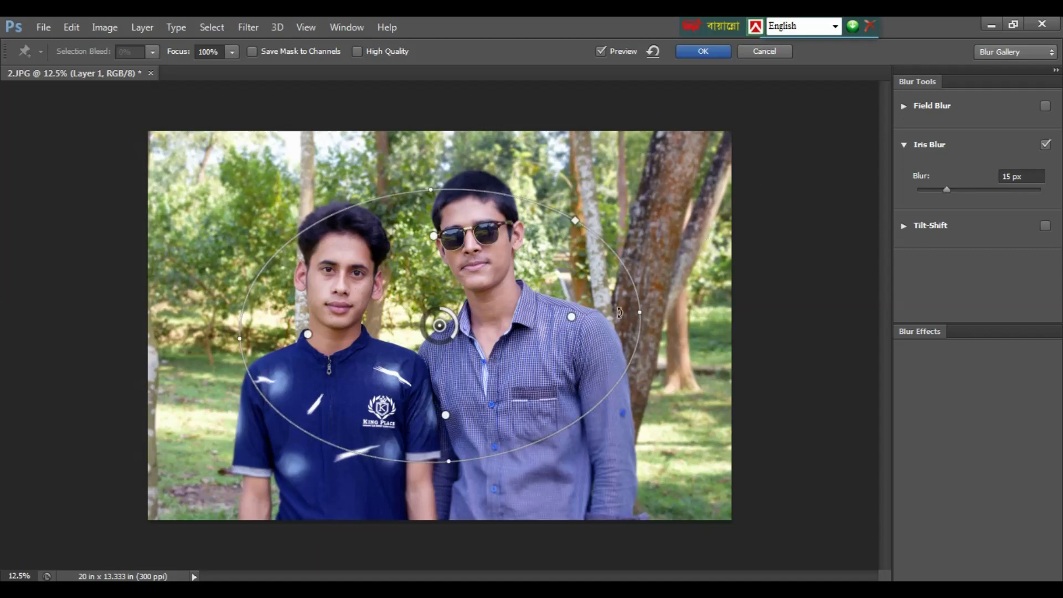
drag(643, 313, 504, 325)
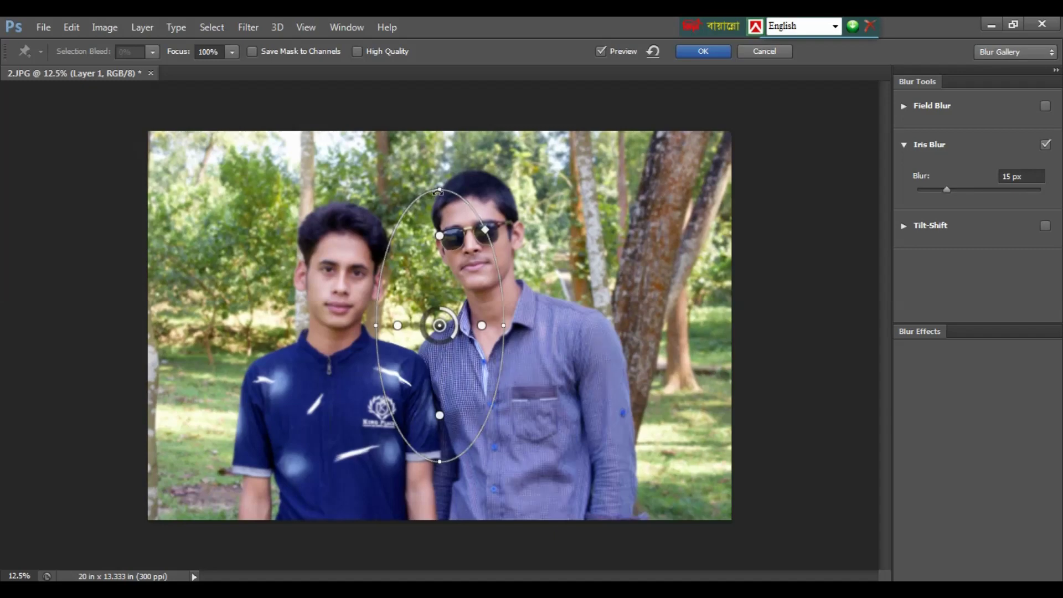
mouse_move(437, 192)
mouse_down()
mouse_move(438, 259)
mouse_move(416, 290)
mouse_move(340, 254)
mouse_move(356, 254)
mouse_up()
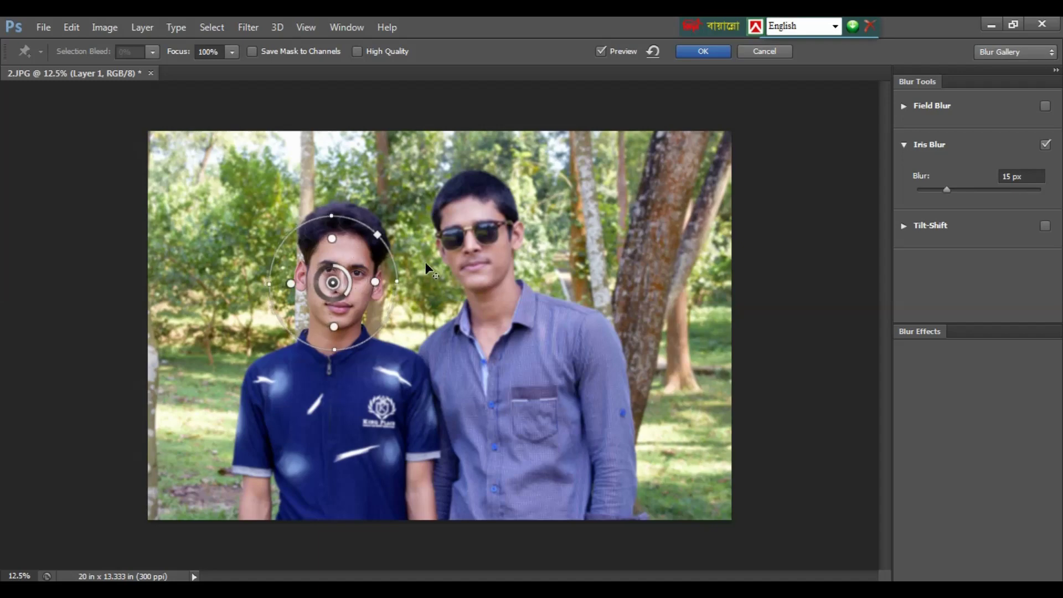
Step: Recentre the iris pin on the sunglasses man's face and stretch the ellipse taller to reach both faces
mouse_move(356, 254)
mouse_down()
mouse_move(509, 225)
mouse_move(499, 225)
mouse_up()
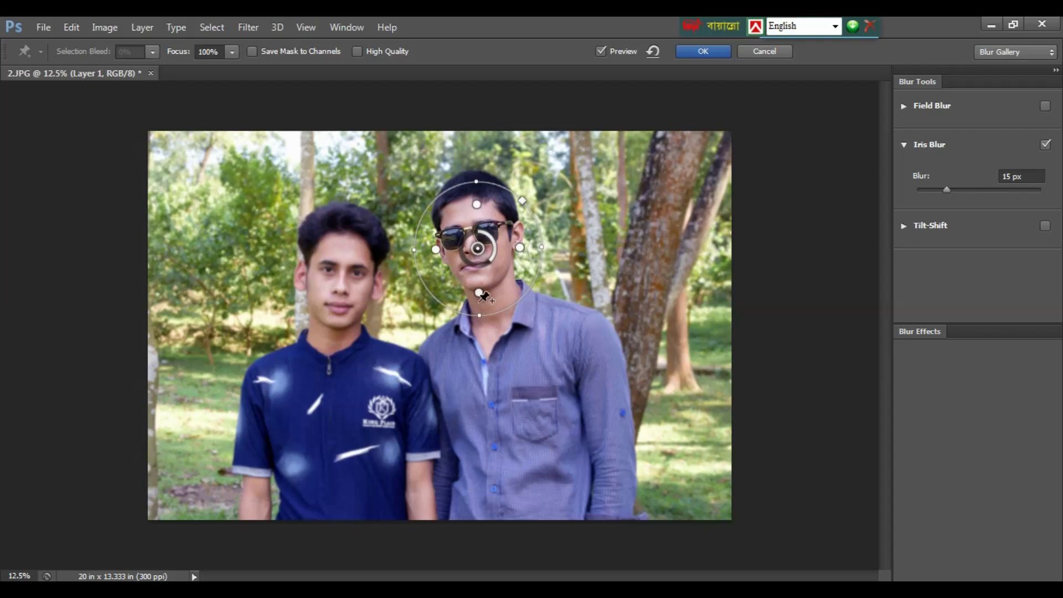
drag(479, 315, 483, 380)
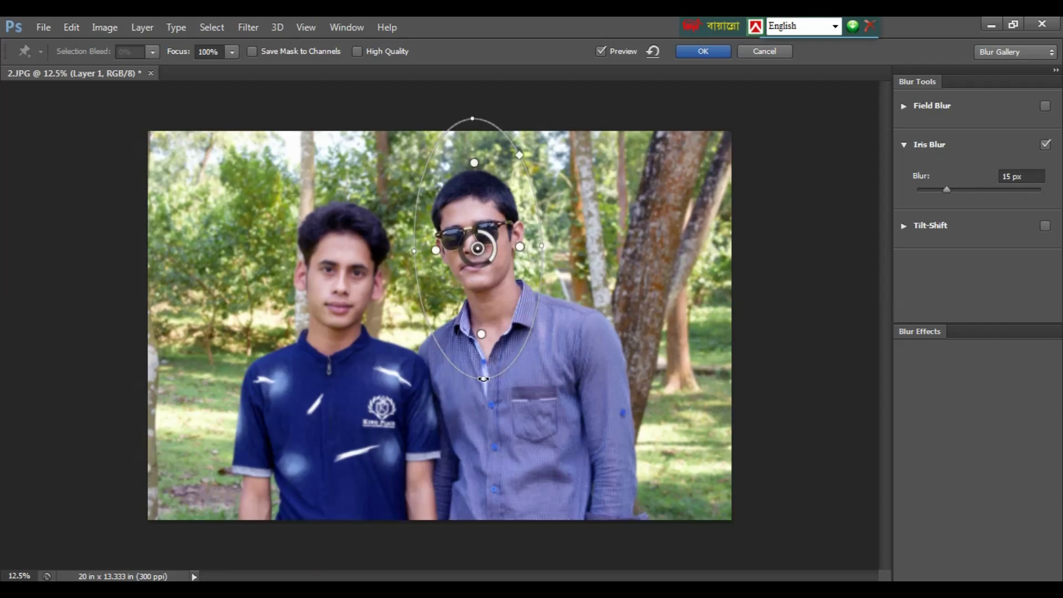
key(ctrl+plus)
key(ctrl+plus)
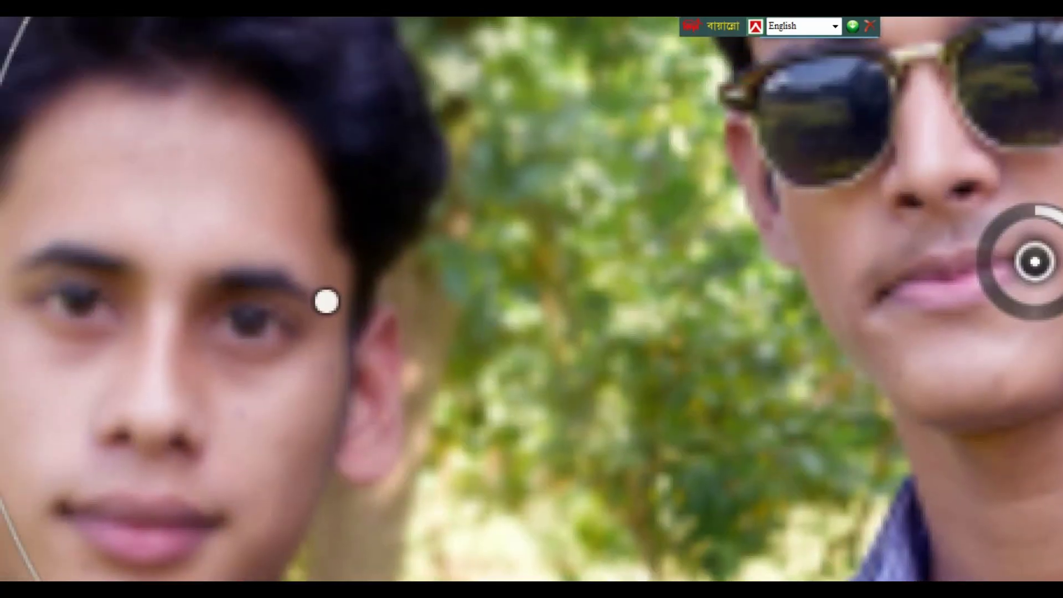
key(ctrl+minus)
key(ctrl+minus)
key(ctrl+minus)
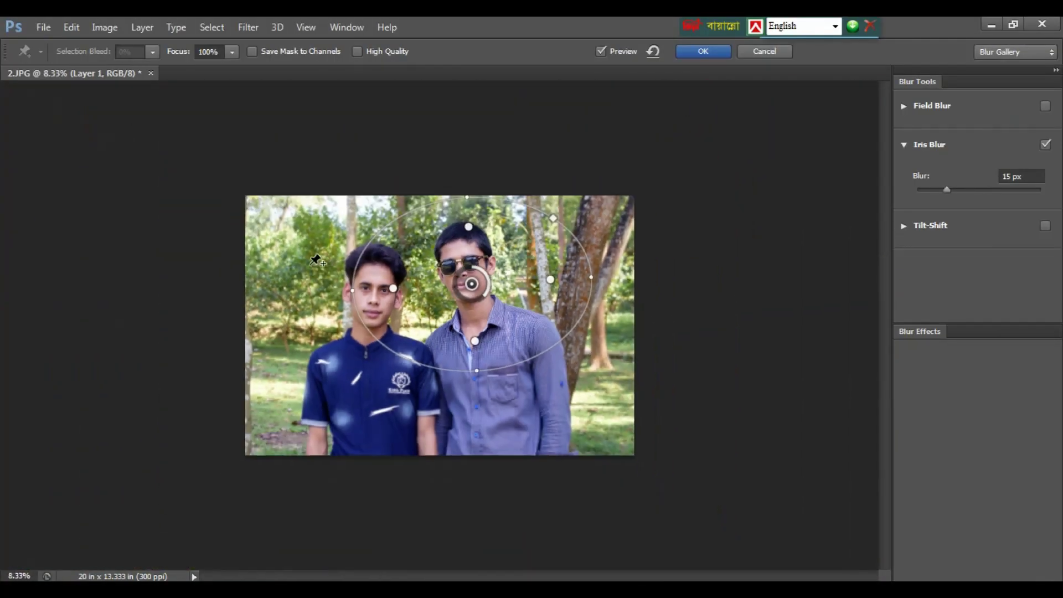
key(ctrl+minus)
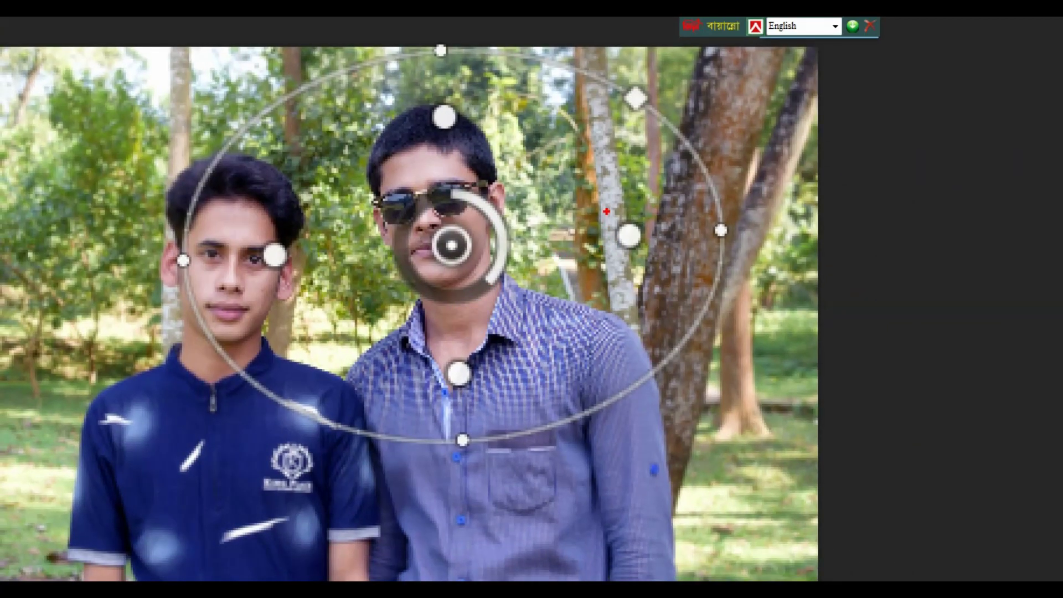
drag(618, 200, 637, 199)
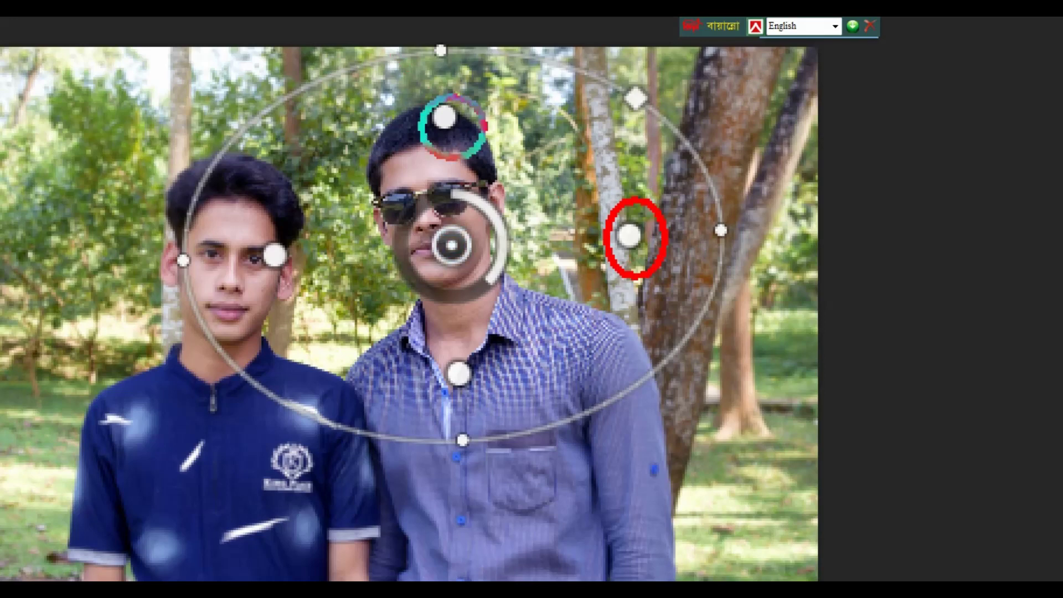
drag(424, 102, 427, 101)
drag(436, 351, 438, 350)
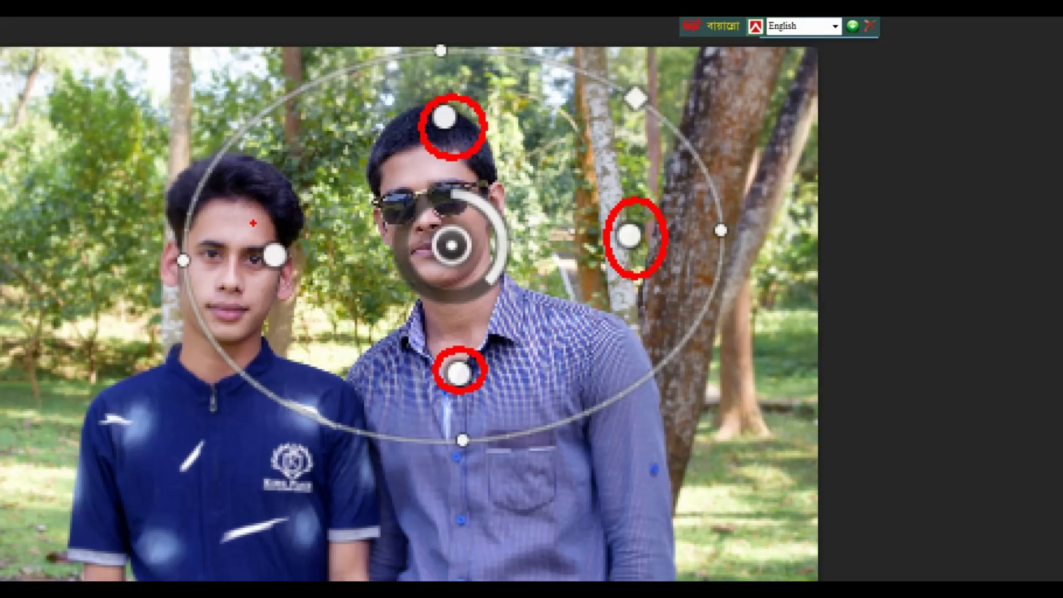
drag(254, 224, 260, 223)
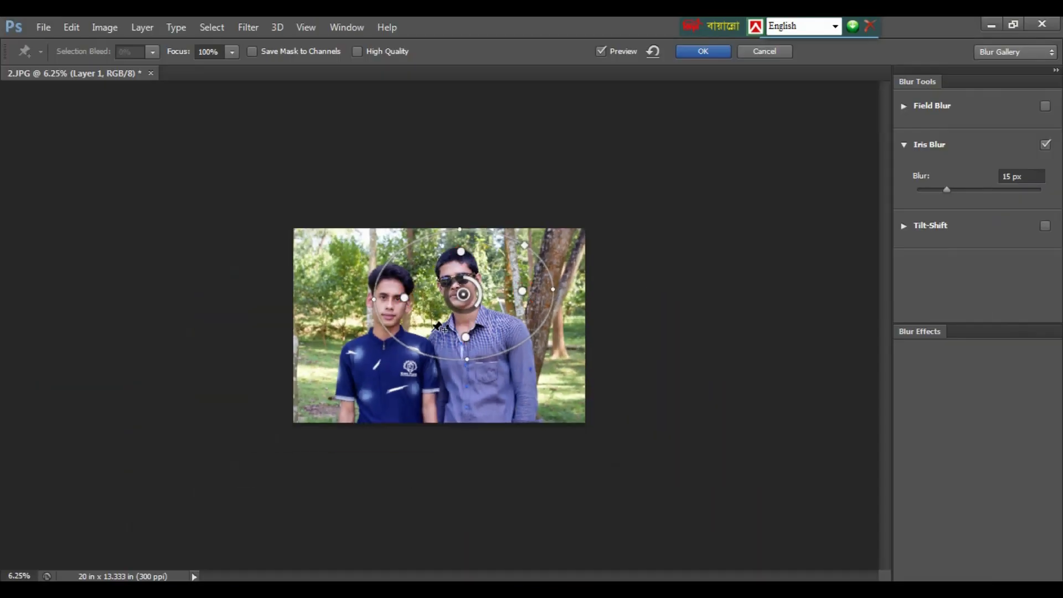
Step: Adjust the inner feather handles around the sunglasses man and raise the Blur amount to 16 px
scroll(438, 326, up, 2)
scroll(438, 327, up, 1)
scroll(437, 327, up, 1)
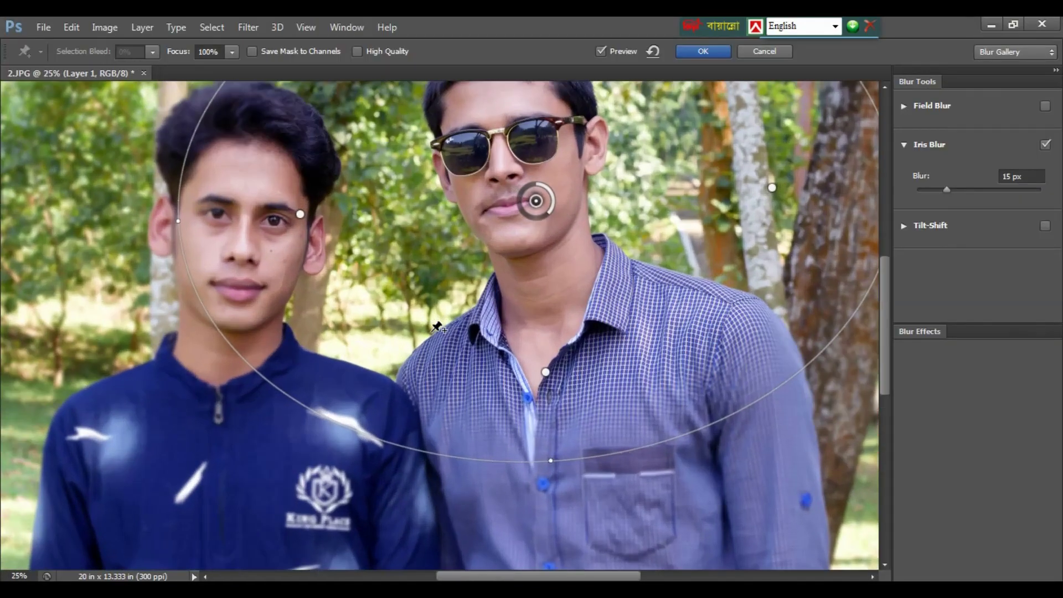
drag(616, 194, 547, 341)
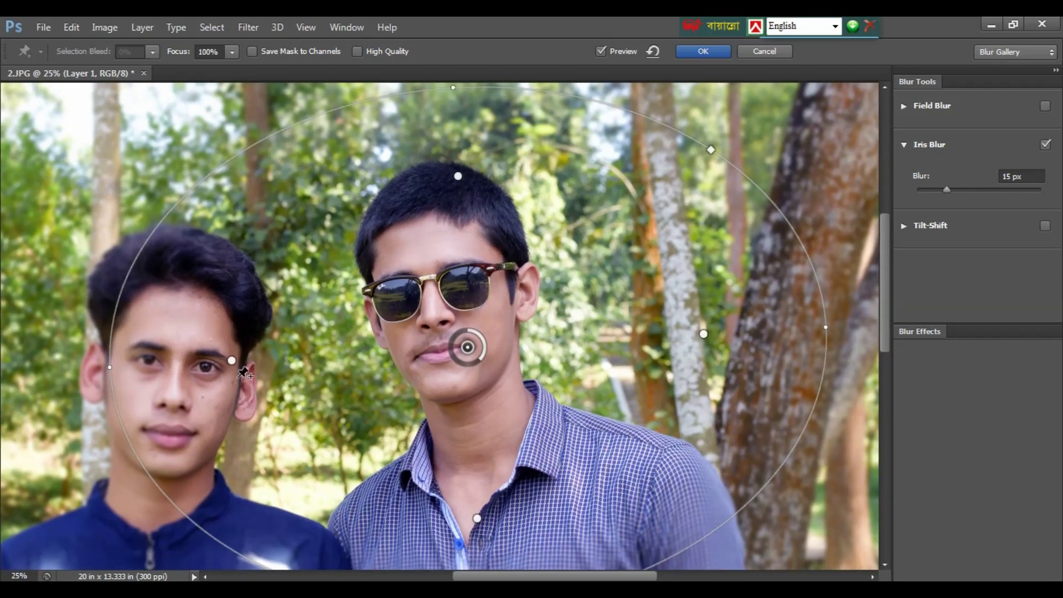
drag(231, 364, 292, 369)
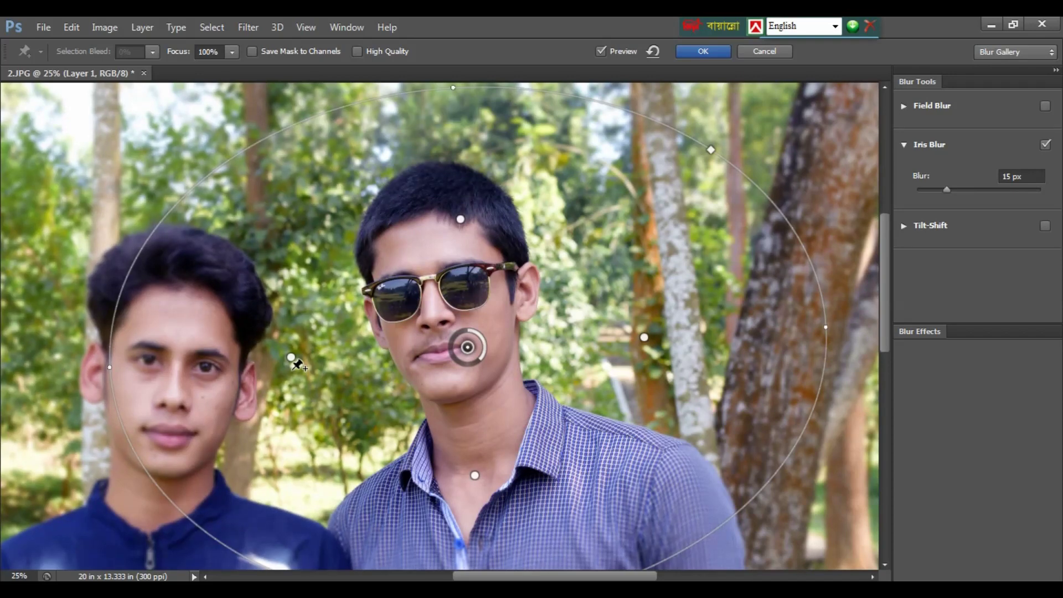
drag(288, 361, 241, 364)
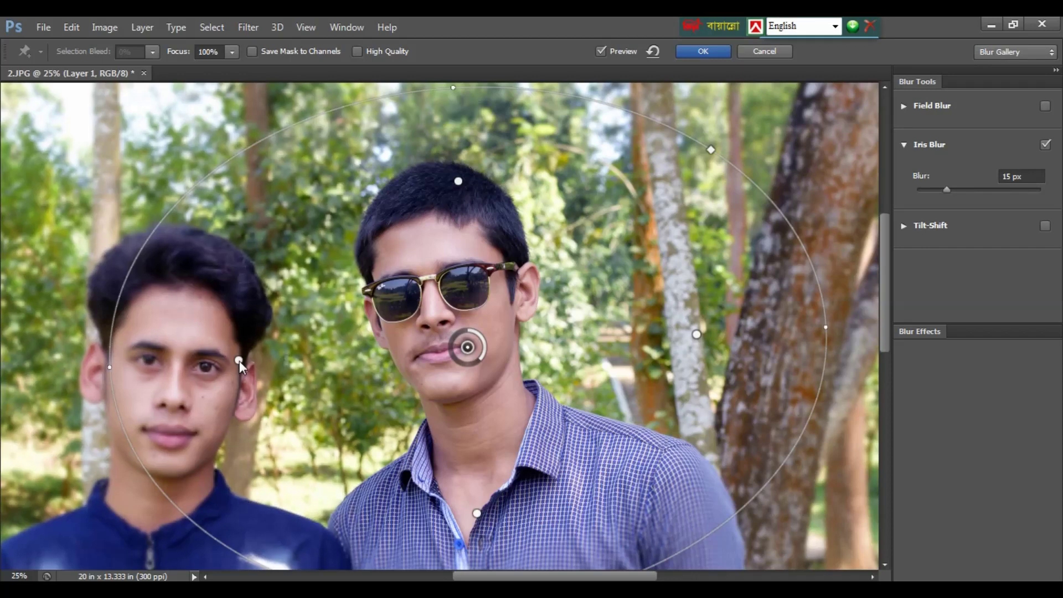
drag(240, 361, 297, 362)
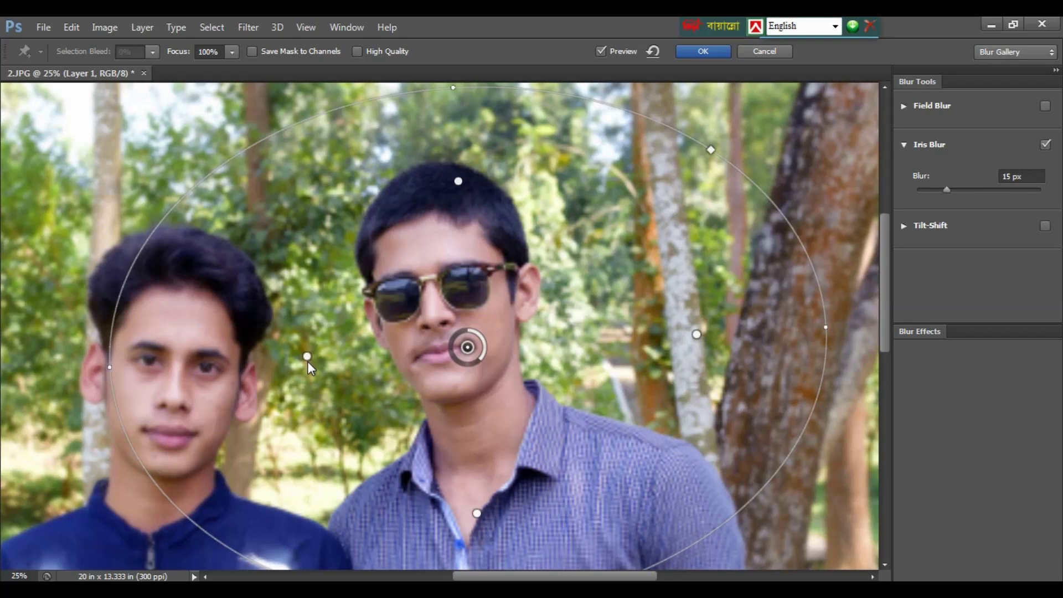
key(ctrl+minus)
click(948, 190)
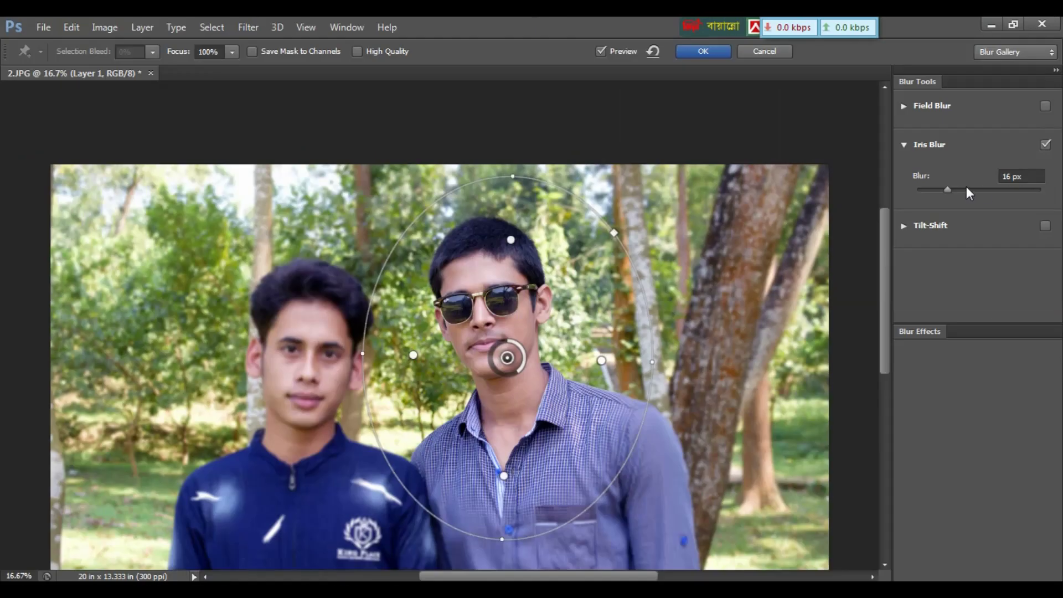
Step: Push the Iris Blur slider up to 40 px to strongly blur the surroundings
drag(948, 190, 968, 189)
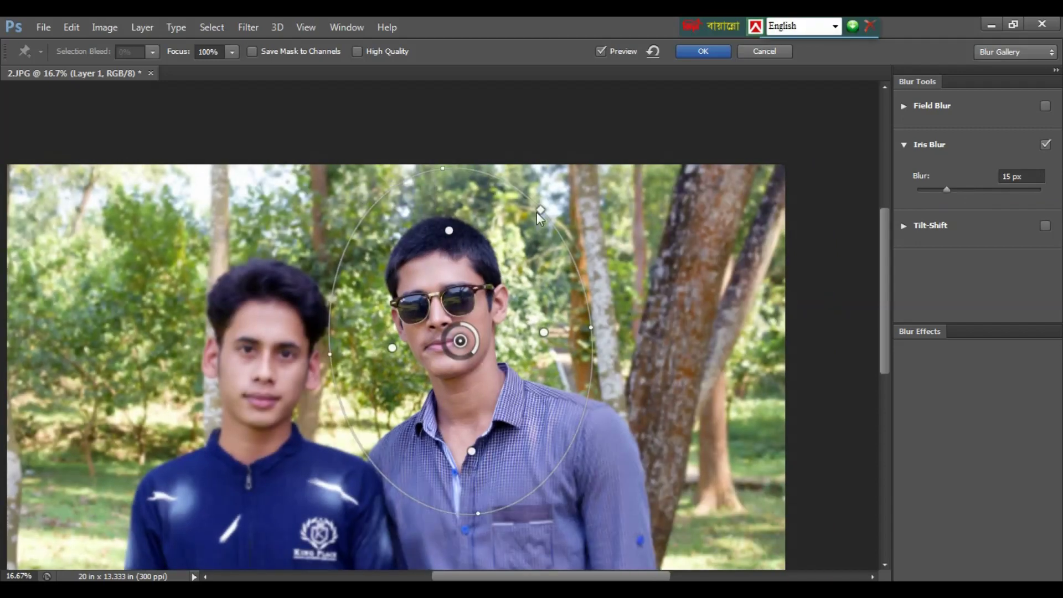
Step: Shrink the iris ellipse from the top and left so it hugs the sunglasses man's head
drag(443, 168, 444, 241)
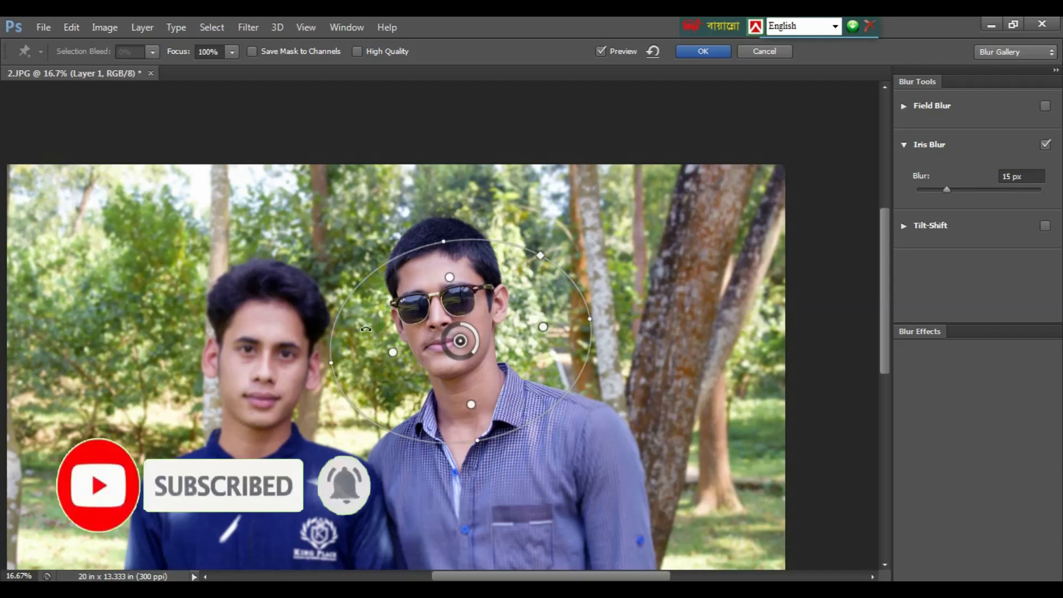
drag(331, 363, 405, 355)
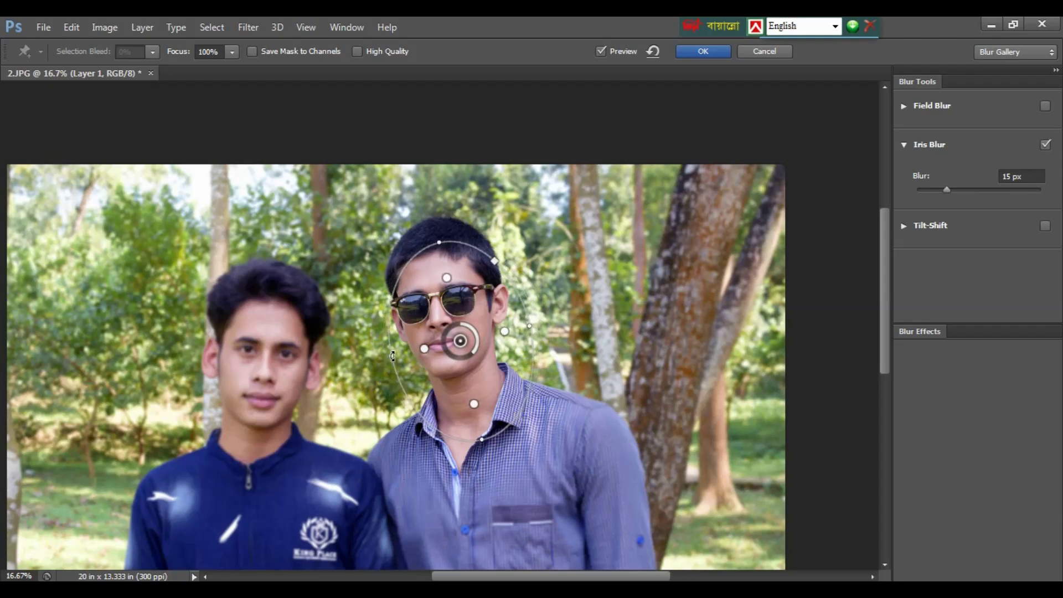